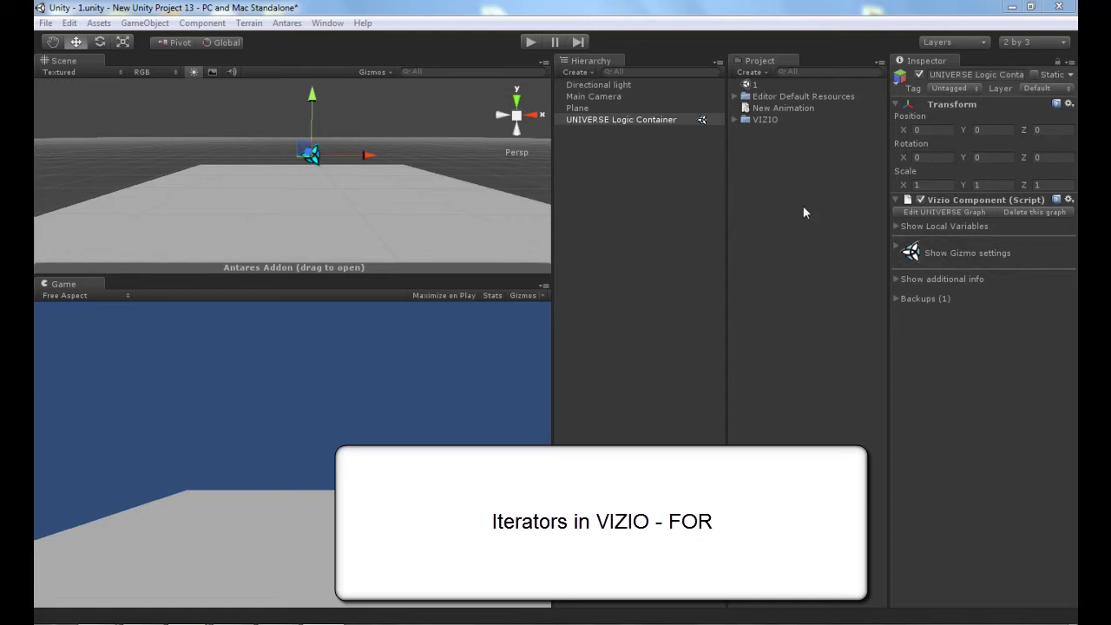
Open the logic container's UNIVERSE graph and place an Awake block from Activators > Activator (21) on the canvas
{"action": "left_click", "coordinate": [925, 212]}
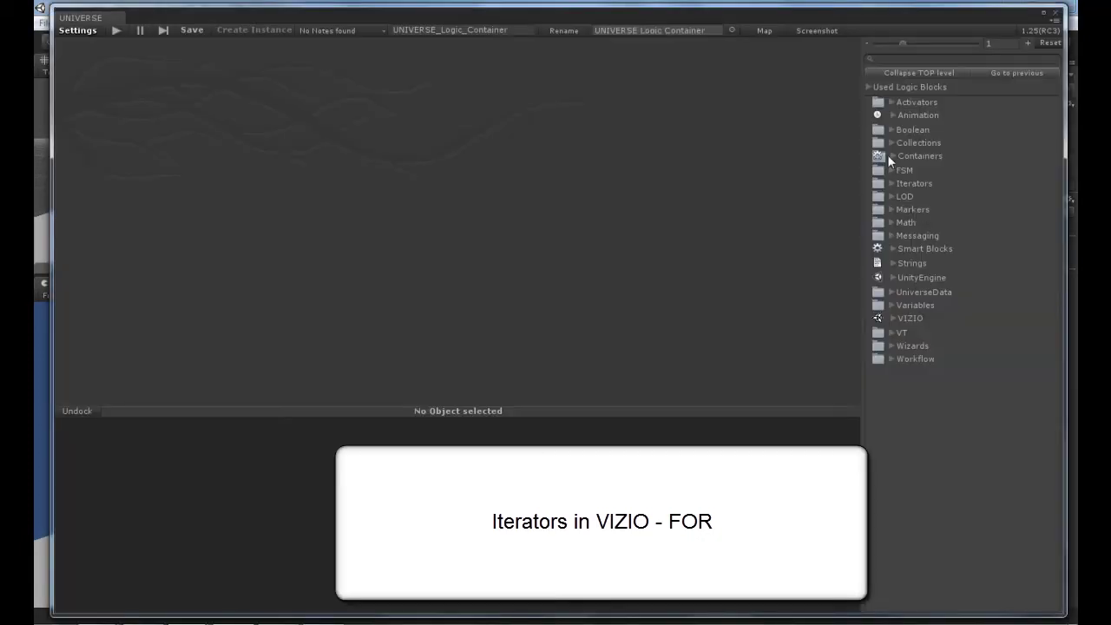
{"action": "left_click", "coordinate": [893, 101]}
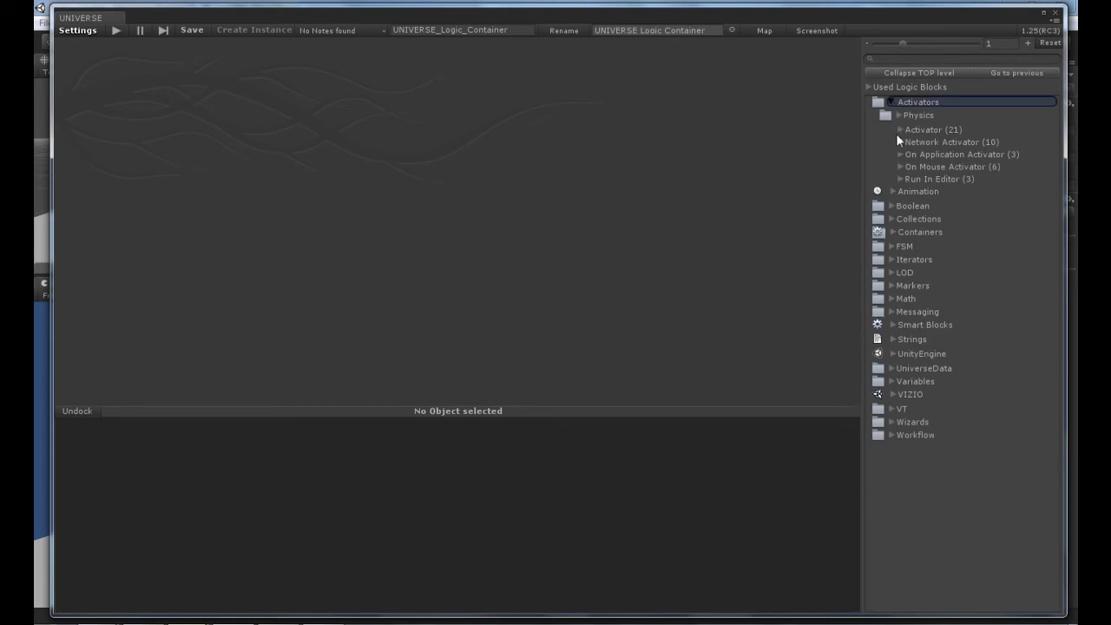
{"action": "left_click", "coordinate": [898, 129]}
{"action": "mouse_move", "coordinate": [949, 153]}
{"action": "left_mouse_down"}
{"action": "mouse_move", "coordinate": [259, 253]}
{"action": "mouse_move", "coordinate": [237, 236]}
{"action": "left_mouse_up"}
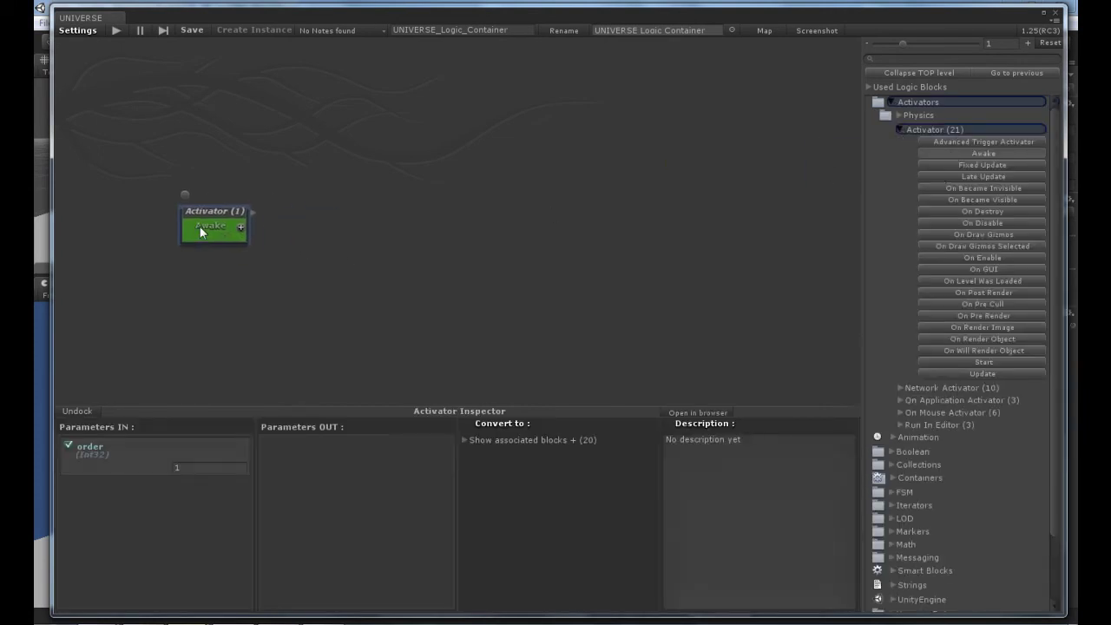
{"action": "left_click", "coordinate": [892, 102]}
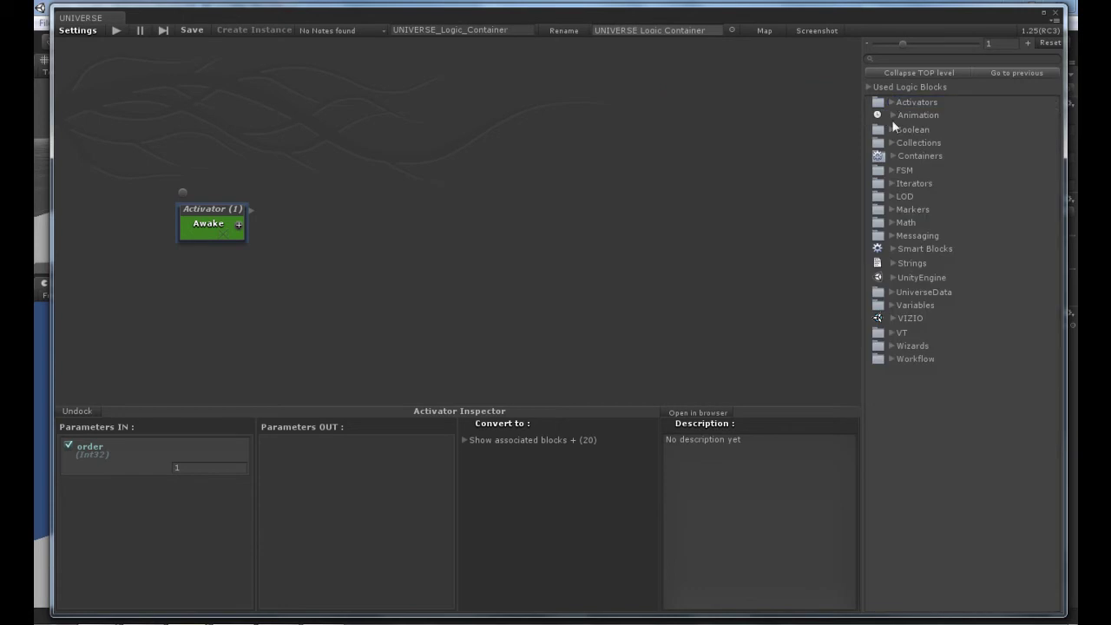
Place a For iterator block from Iterators > Iterator (3) to the right of Awake
{"action": "left_click", "coordinate": [891, 181]}
{"action": "left_click", "coordinate": [901, 198]}
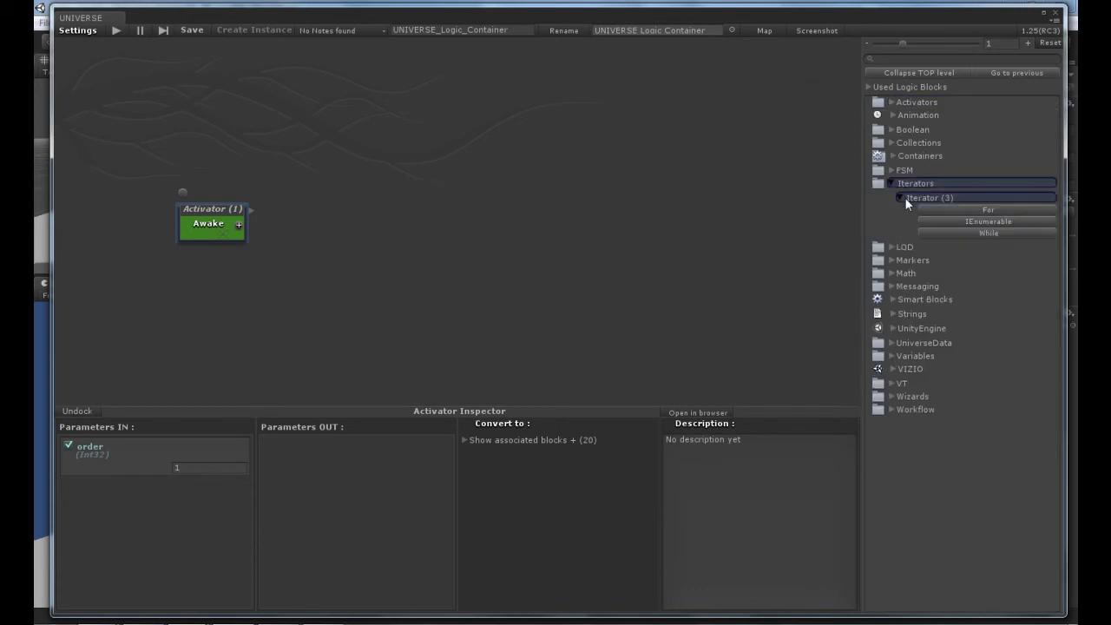
{"action": "left_click", "coordinate": [949, 211]}
{"action": "left_click", "coordinate": [332, 222]}
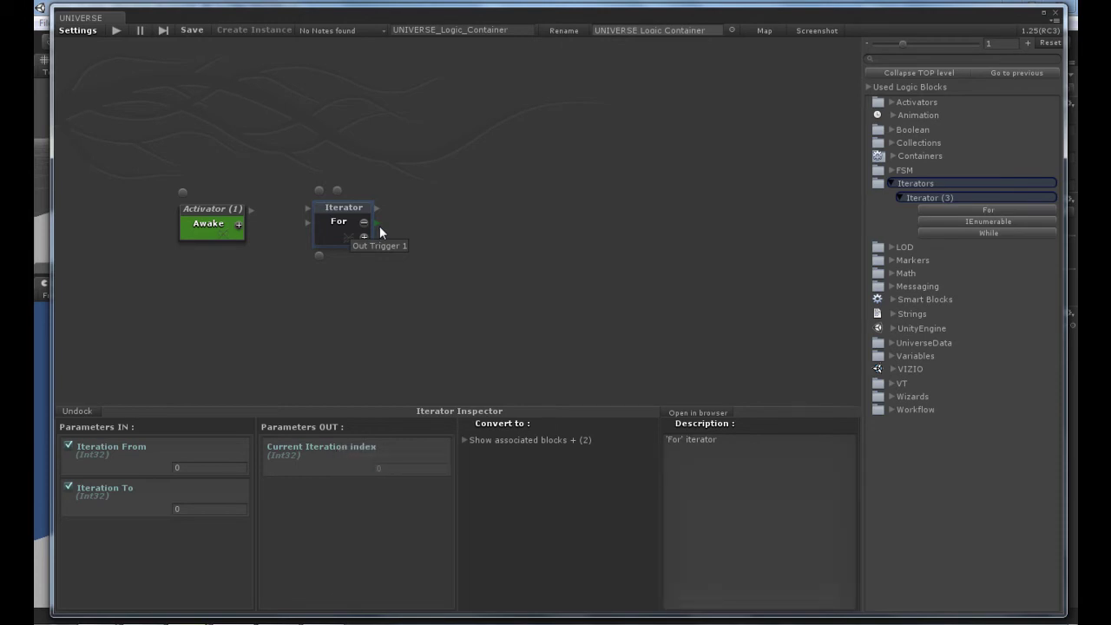
Connect Awake's output to the For iterator and set its Iteration To value to 10
{"action": "left_click", "coordinate": [254, 215]}
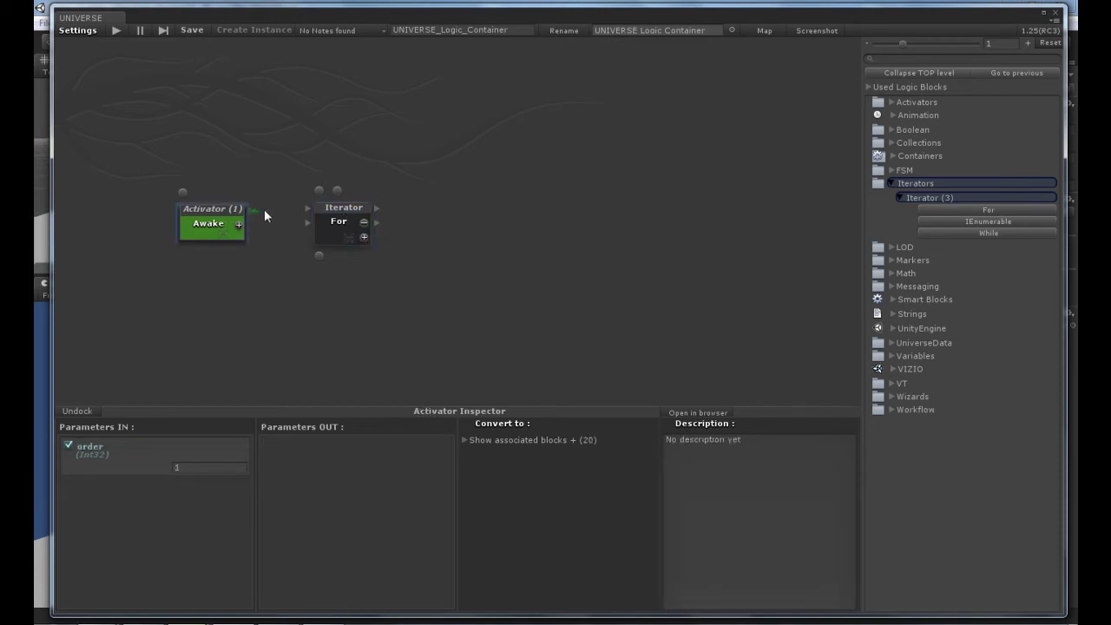
{"action": "left_click_drag", "start_coordinate": [255, 215], "coordinate": [334, 211]}
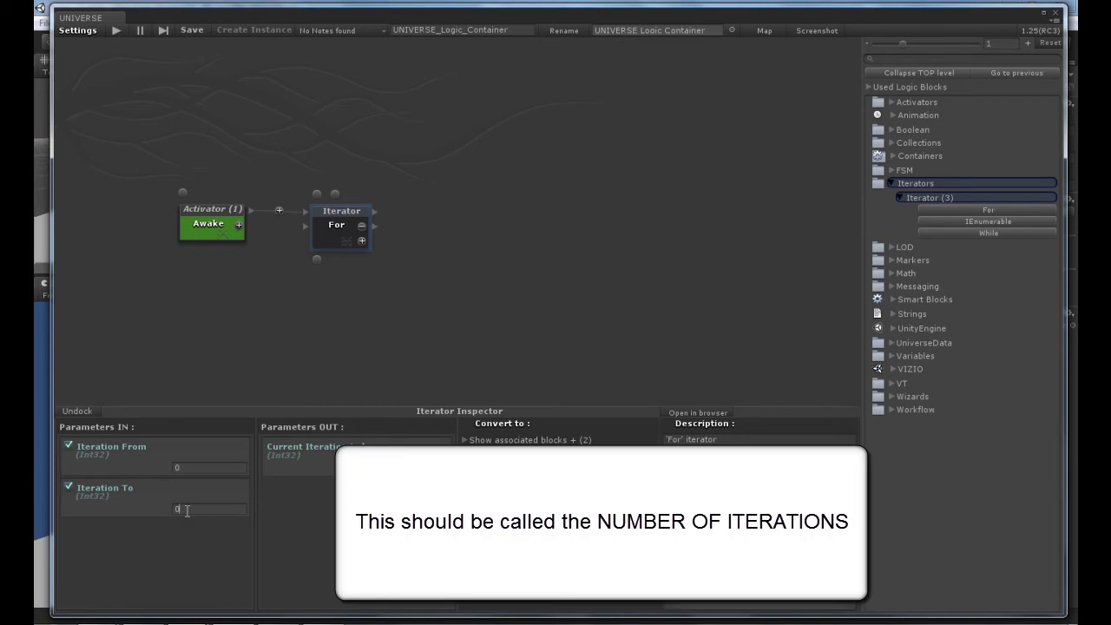
{"action": "left_click", "coordinate": [186, 510]}
{"action": "type", "text": "4"}
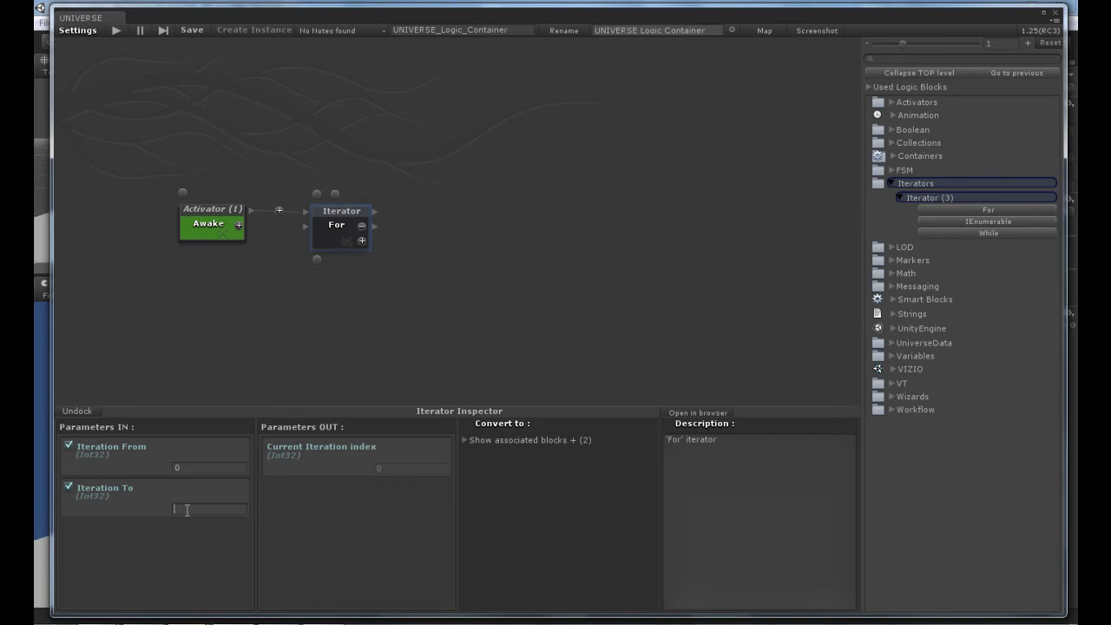
{"action": "left_click", "coordinate": [379, 370]}
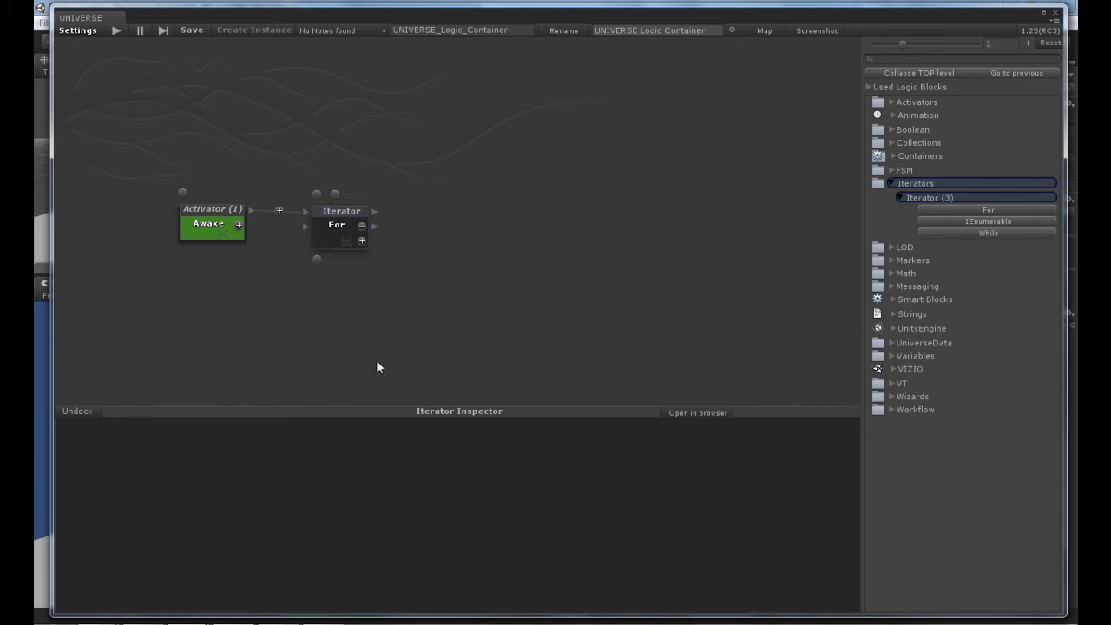
{"action": "left_click", "coordinate": [344, 218]}
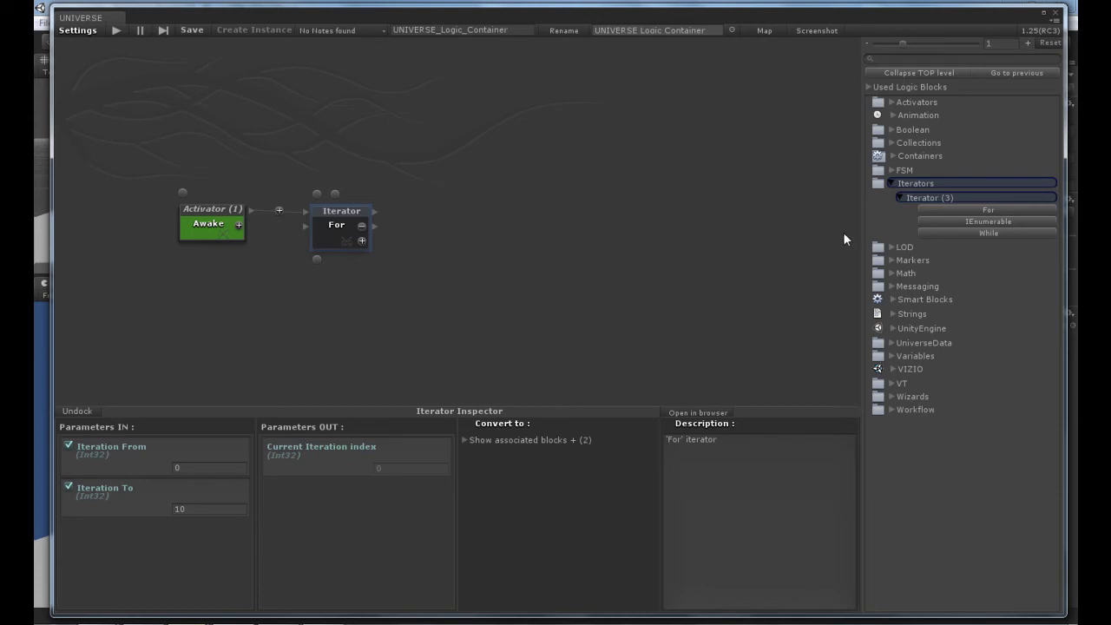
Add a Debug Log container fed by the For loop output and the current iteration index
{"action": "left_click", "coordinate": [893, 156]}
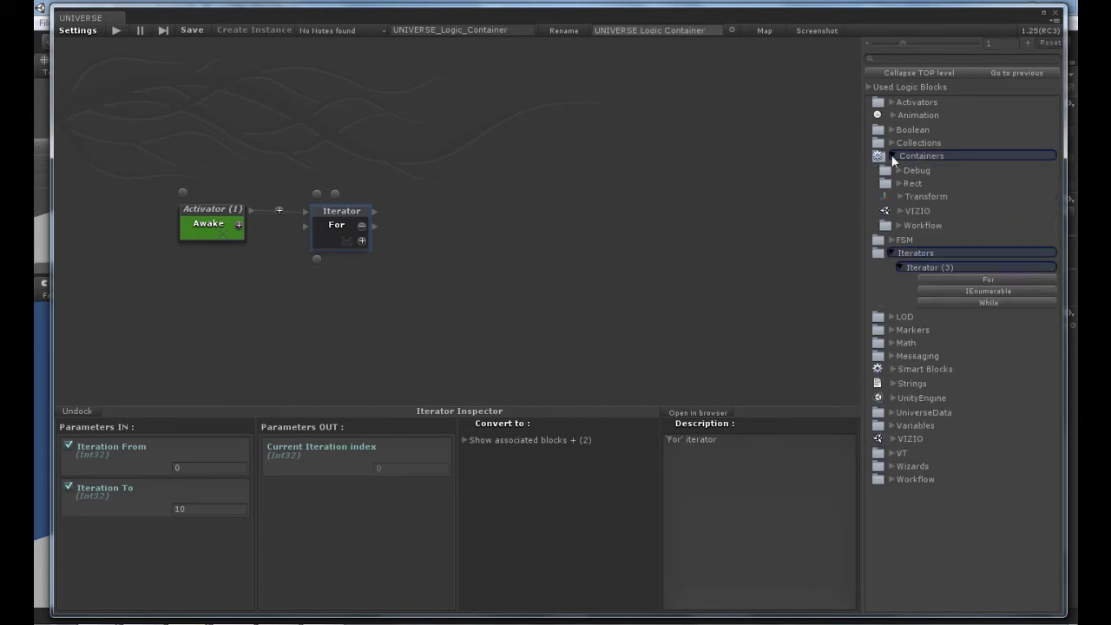
{"action": "left_click", "coordinate": [899, 171]}
{"action": "left_click_drag", "start_coordinate": [980, 183], "coordinate": [491, 251]}
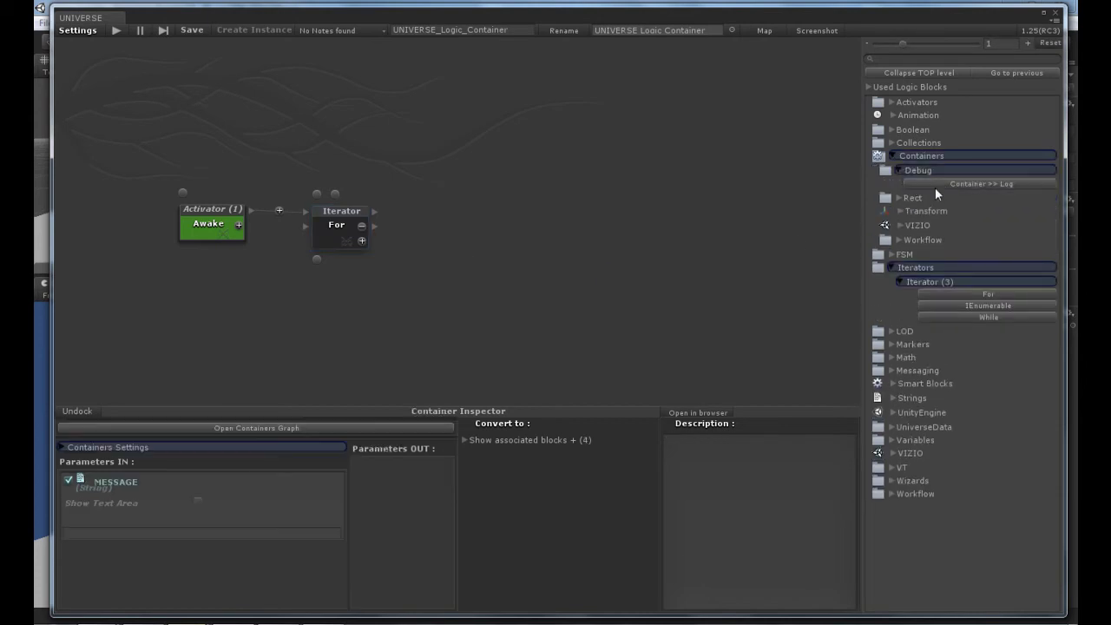
{"action": "left_click_drag", "start_coordinate": [375, 226], "coordinate": [504, 235]}
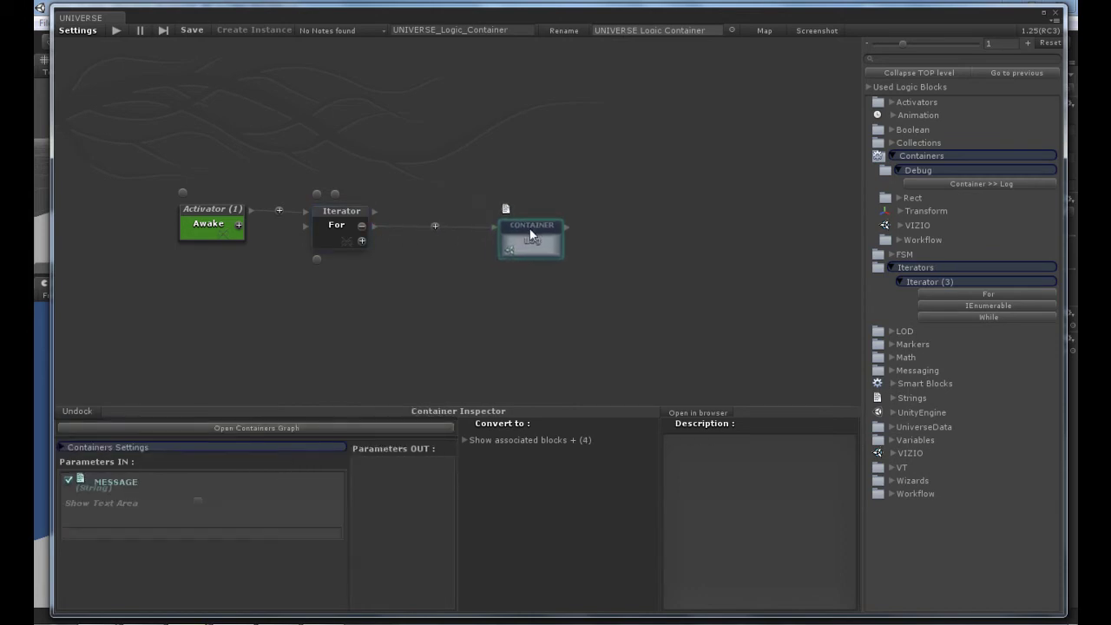
{"action": "left_click_drag", "start_coordinate": [316, 259], "coordinate": [508, 208]}
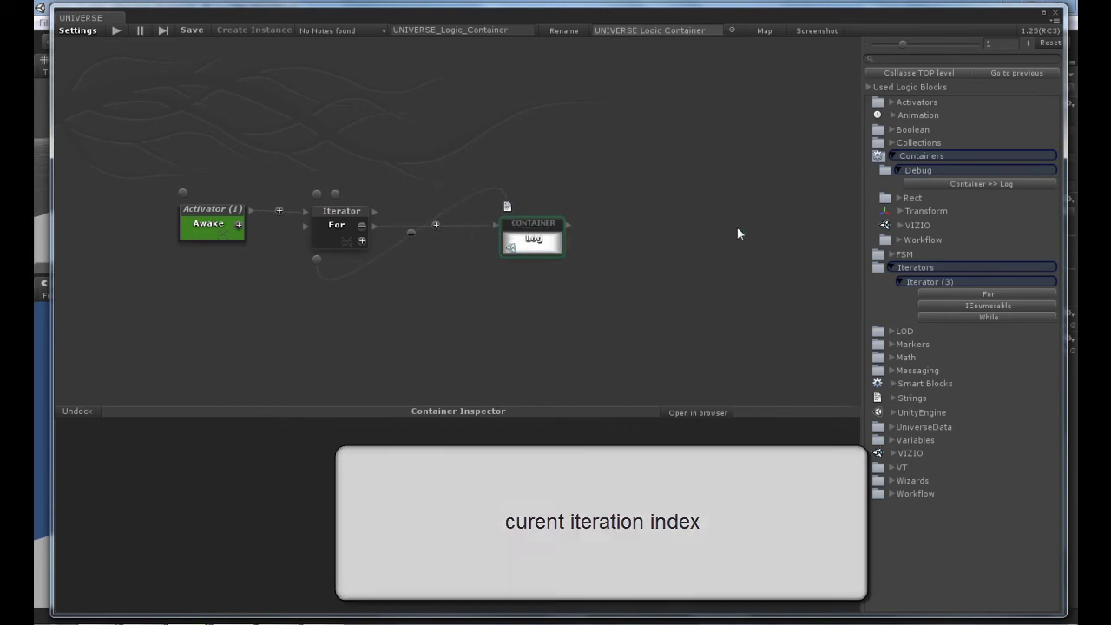
Add a second Log on the iterator's completion output with the message 'finish'
{"action": "left_click", "coordinate": [950, 184]}
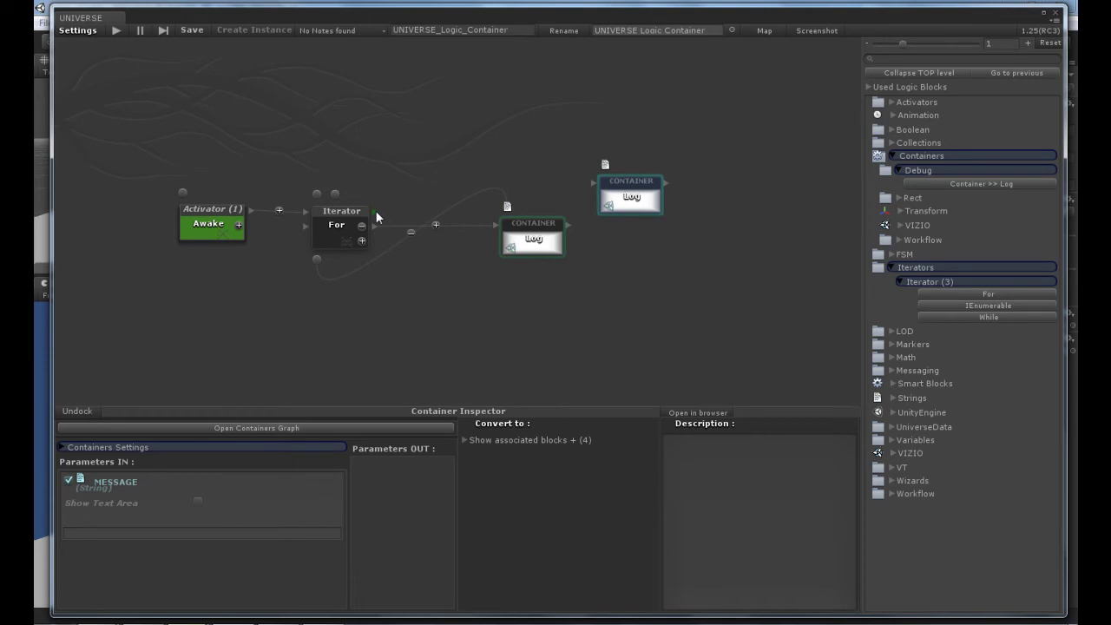
{"action": "mouse_move", "coordinate": [375, 217]}
{"action": "left_mouse_down"}
{"action": "mouse_move", "coordinate": [495, 180]}
{"action": "mouse_move", "coordinate": [594, 184]}
{"action": "mouse_move", "coordinate": [533, 148]}
{"action": "left_mouse_up"}
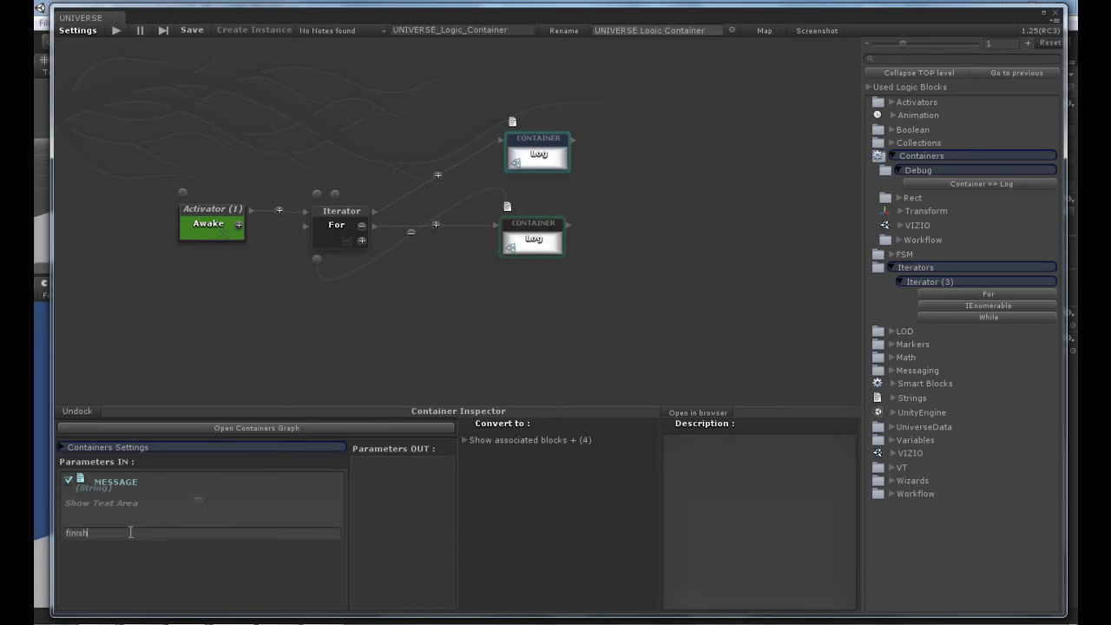
{"action": "left_click", "coordinate": [490, 336]}
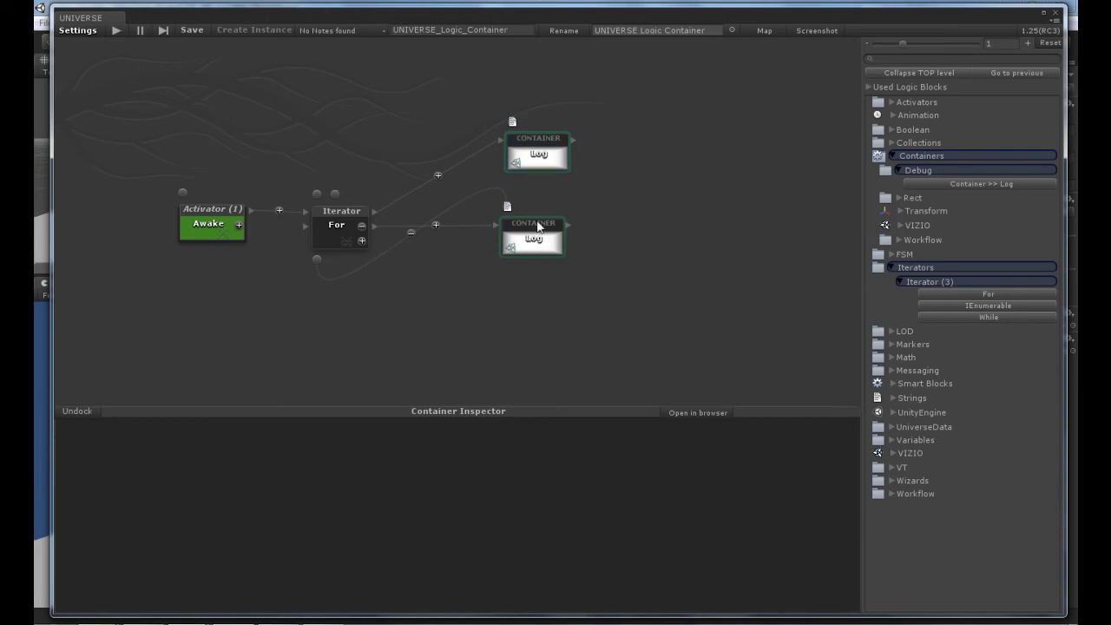
{"action": "left_click", "coordinate": [538, 225]}
{"action": "left_click", "coordinate": [621, 263]}
Save the graph and move the graph editor down to uncover Unity's menus
{"action": "left_click", "coordinate": [187, 31]}
{"action": "left_click_drag", "start_coordinate": [586, 9], "coordinate": [600, 164]}
{"action": "left_click_drag", "start_coordinate": [629, 333], "coordinate": [626, 373]}
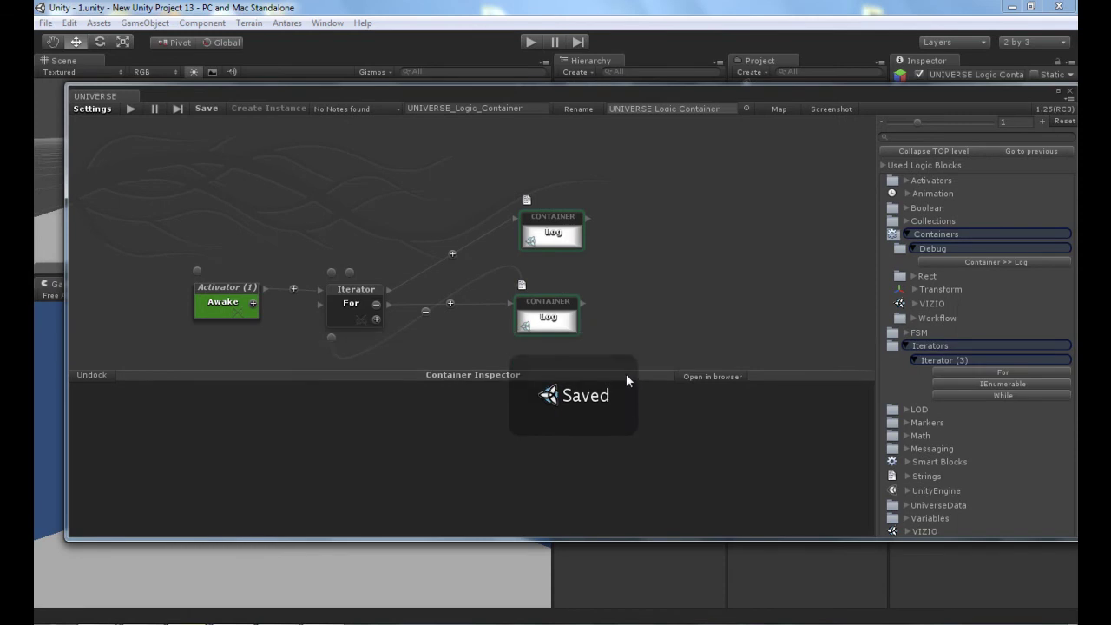
Run the scene and confirm the Console logs 0 through 9 followed by 'finish'
{"action": "left_click", "coordinate": [530, 41]}
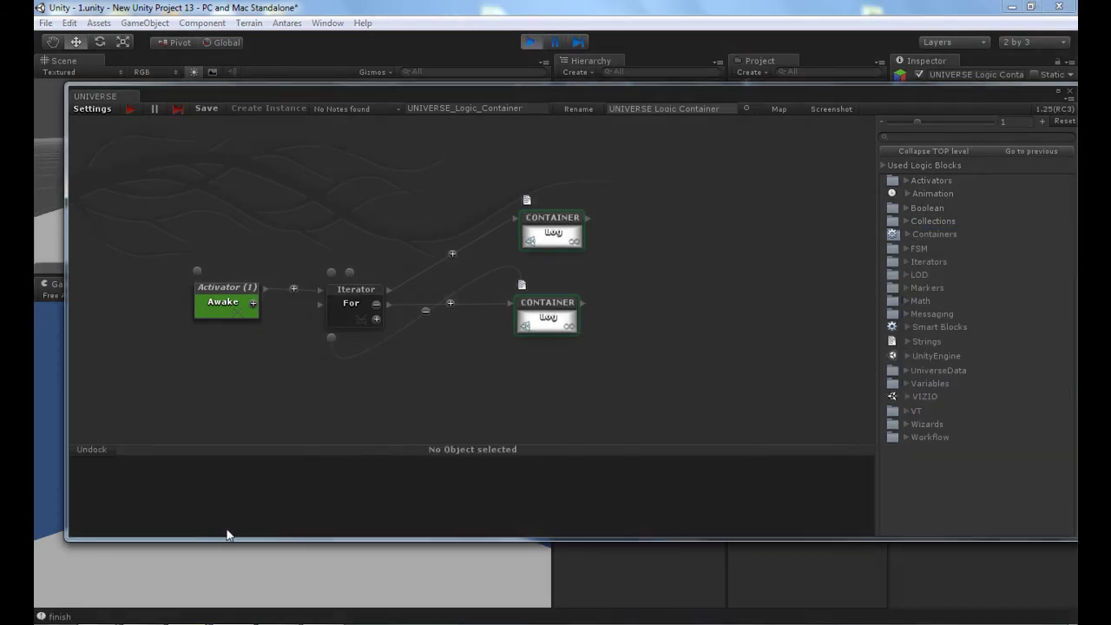
{"action": "left_click", "coordinate": [43, 617]}
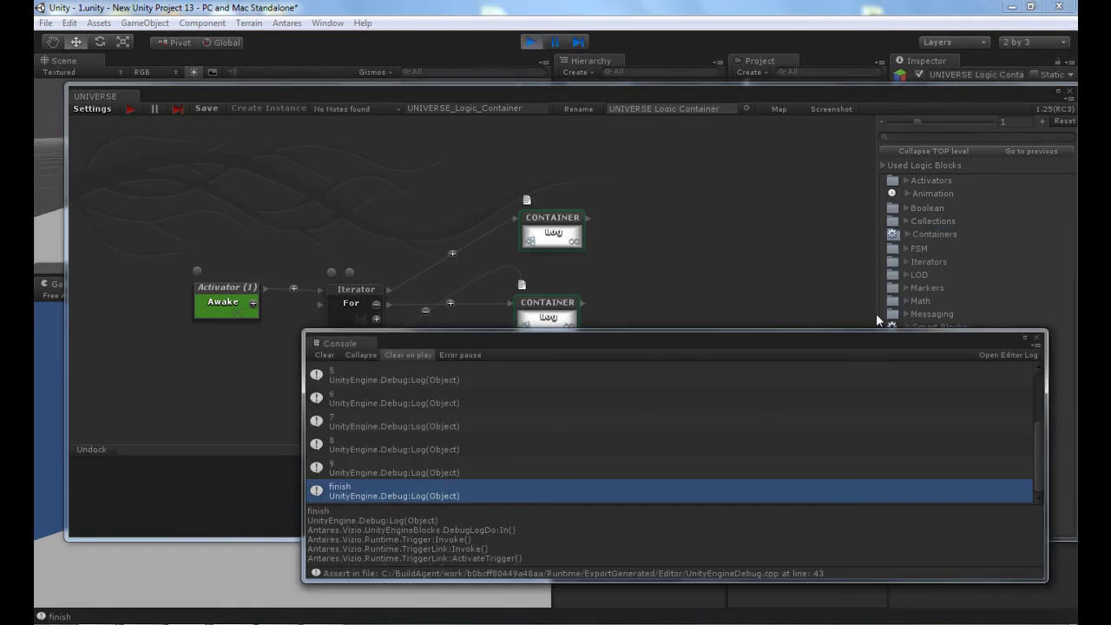
{"action": "left_click_drag", "start_coordinate": [862, 330], "coordinate": [860, 172]}
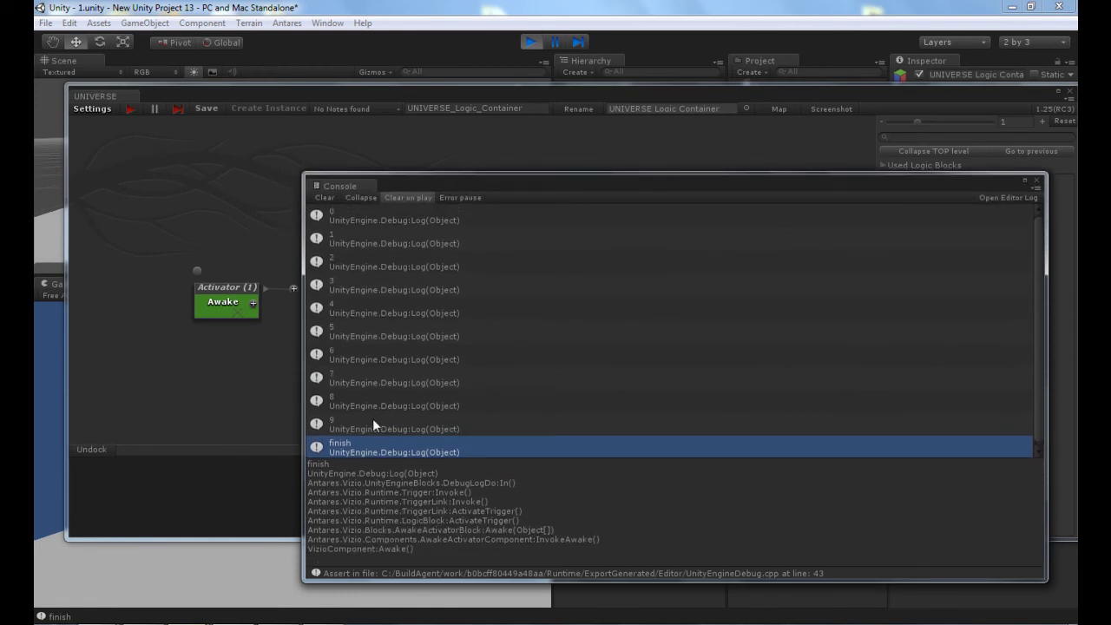
{"action": "left_click", "coordinate": [343, 425]}
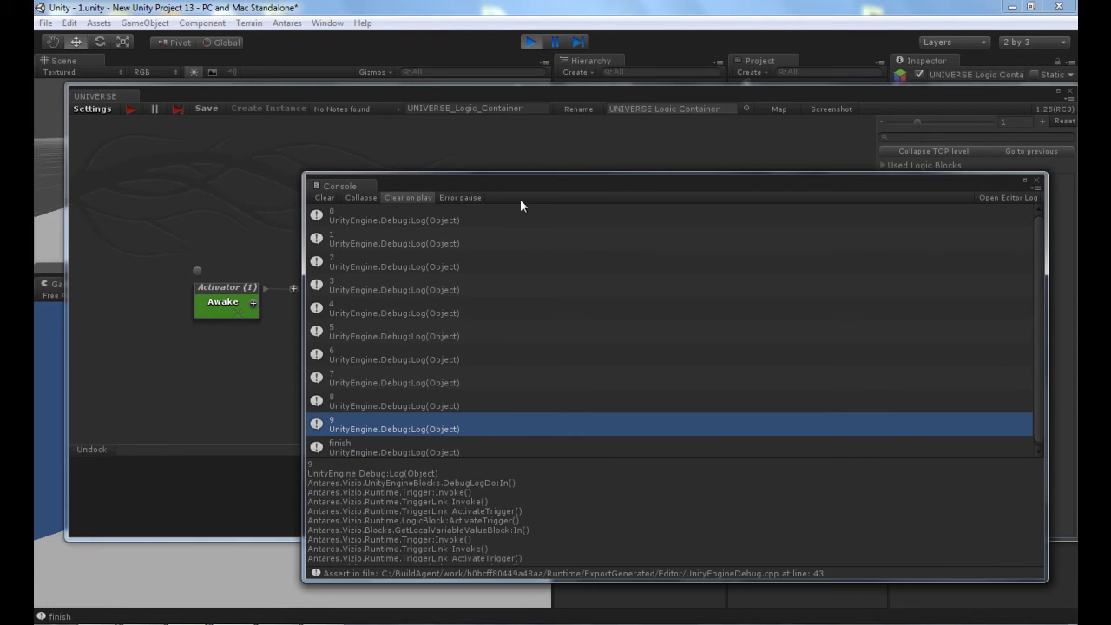
{"action": "left_click_drag", "start_coordinate": [520, 200], "coordinate": [646, 170]}
Select the For iterator and enlarge its inspector to show the Iteration To setting
{"action": "left_click", "coordinate": [368, 302]}
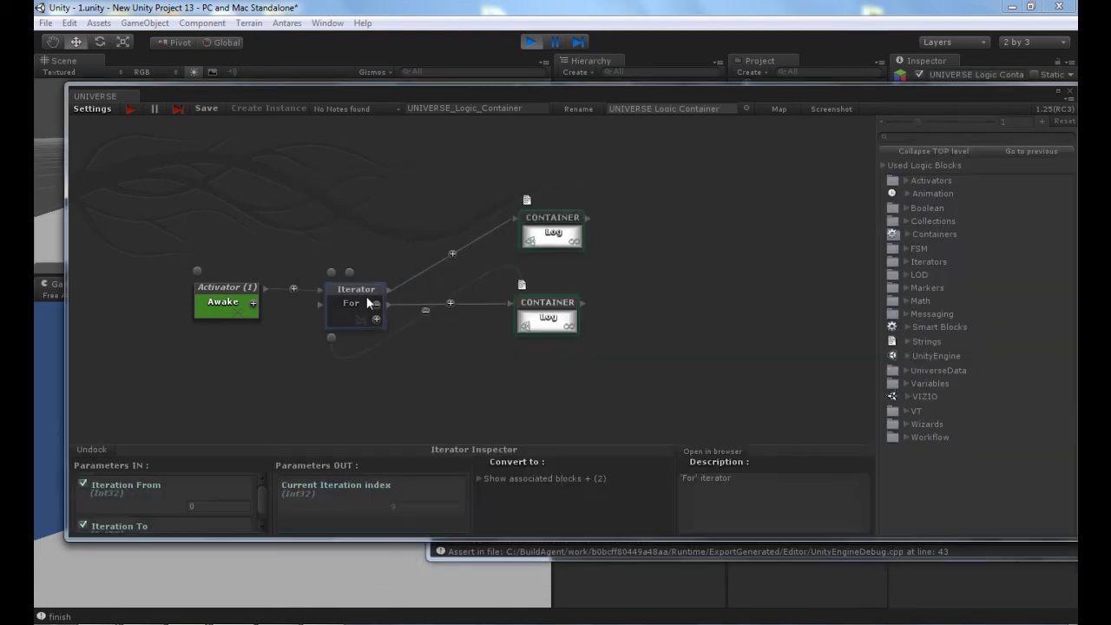
{"action": "left_click_drag", "start_coordinate": [292, 447], "coordinate": [303, 402]}
{"action": "left_click", "coordinate": [1052, 551]}
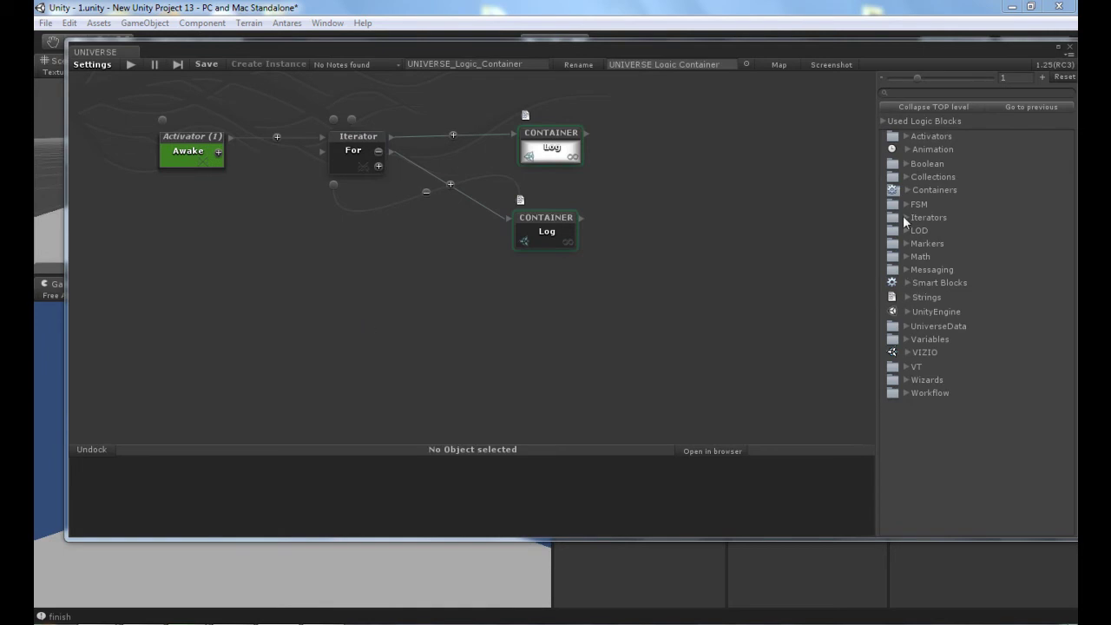
Add a Math > Algebra > More Integer block and link the second Log's output to it
{"action": "left_click", "coordinate": [908, 255]}
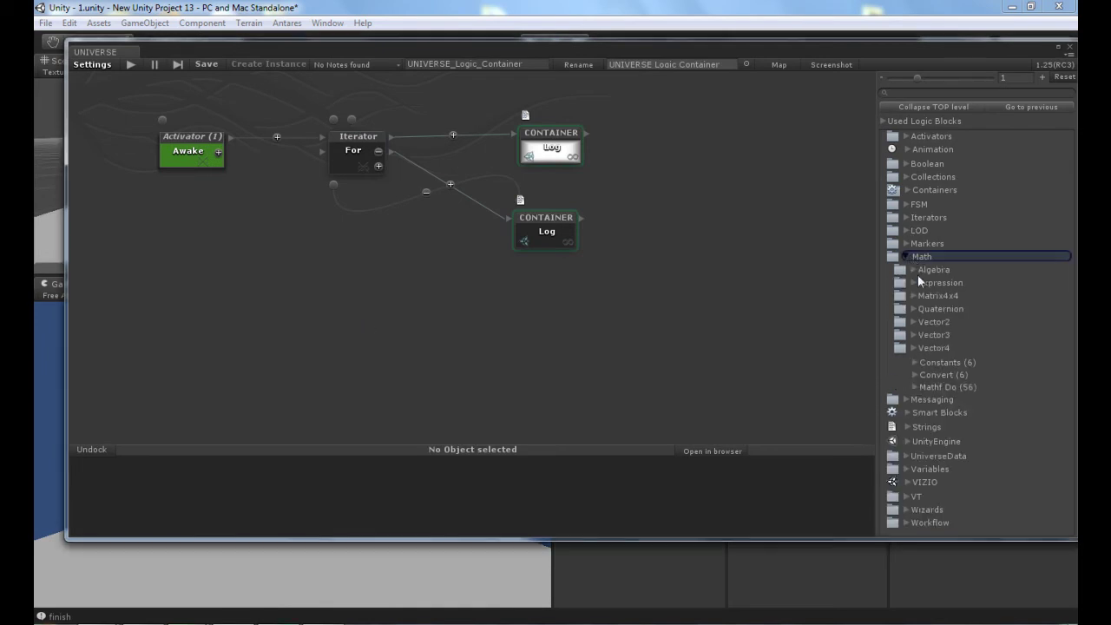
{"action": "left_click", "coordinate": [913, 269]}
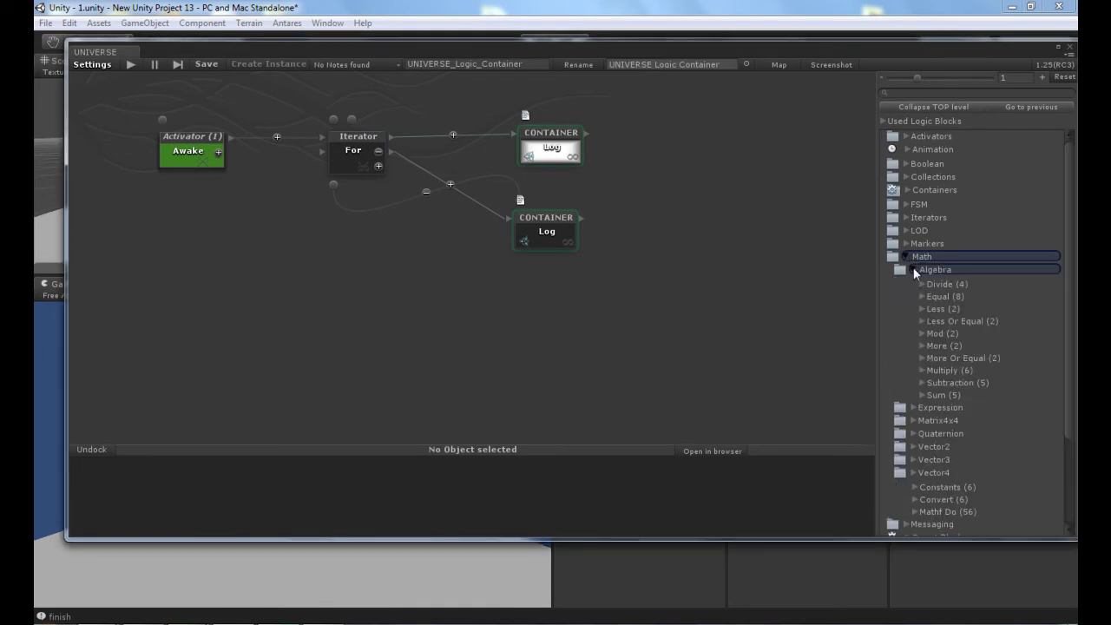
{"action": "left_click", "coordinate": [922, 345]}
{"action": "mouse_move", "coordinate": [971, 369]}
{"action": "left_mouse_down"}
{"action": "mouse_move", "coordinate": [667, 251]}
{"action": "mouse_move", "coordinate": [666, 238]}
{"action": "left_mouse_up"}
{"action": "left_click", "coordinate": [606, 222]}
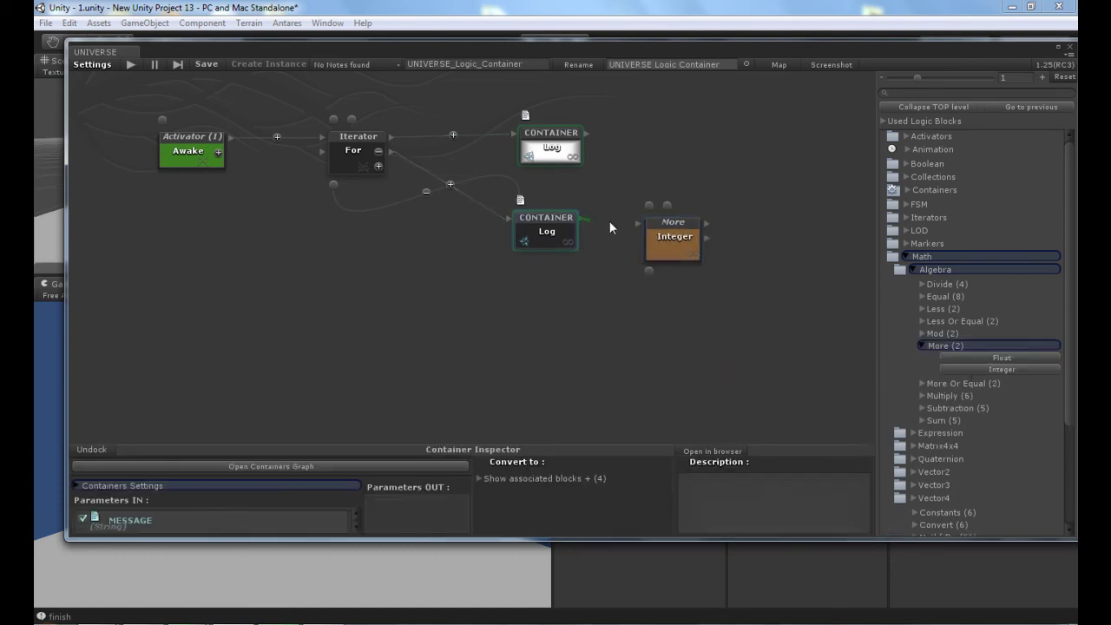
{"action": "left_click", "coordinate": [660, 251]}
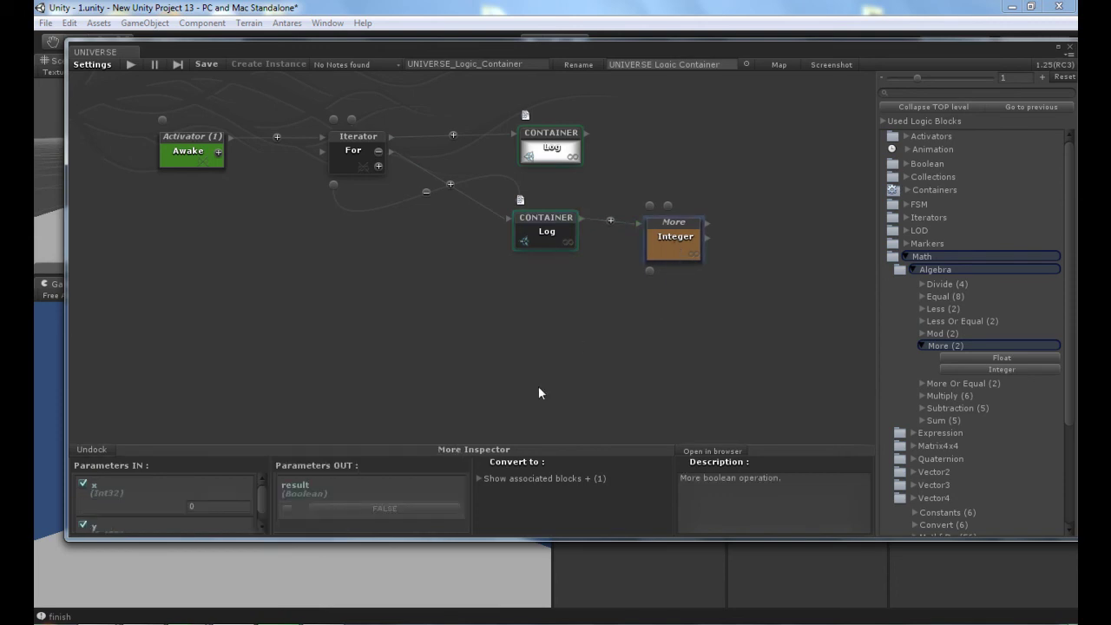
Set More's y to 6, feed the iteration index into x, and wire its result to Break iteration
{"action": "left_click_drag", "start_coordinate": [500, 453], "coordinate": [522, 381]}
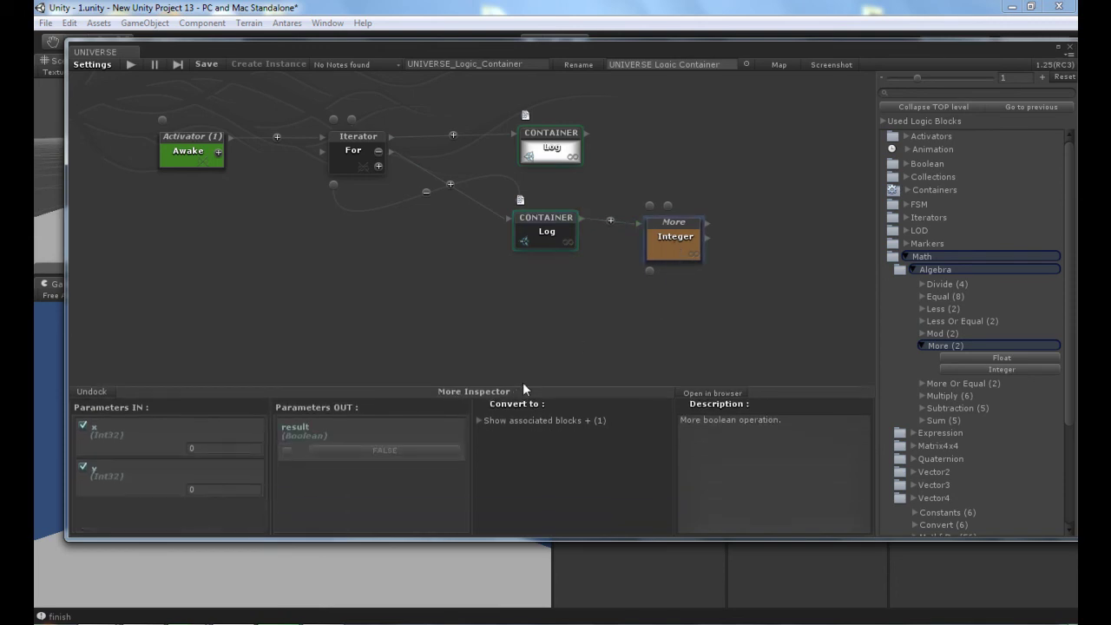
{"action": "left_click", "coordinate": [189, 481]}
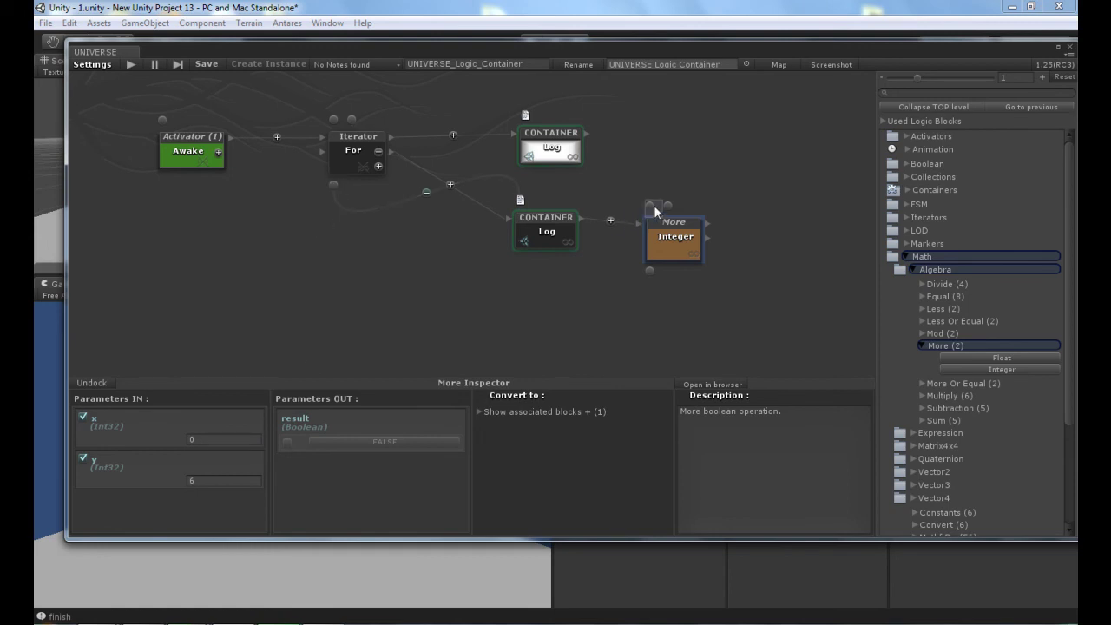
{"action": "left_click_drag", "start_coordinate": [651, 205], "coordinate": [344, 197]}
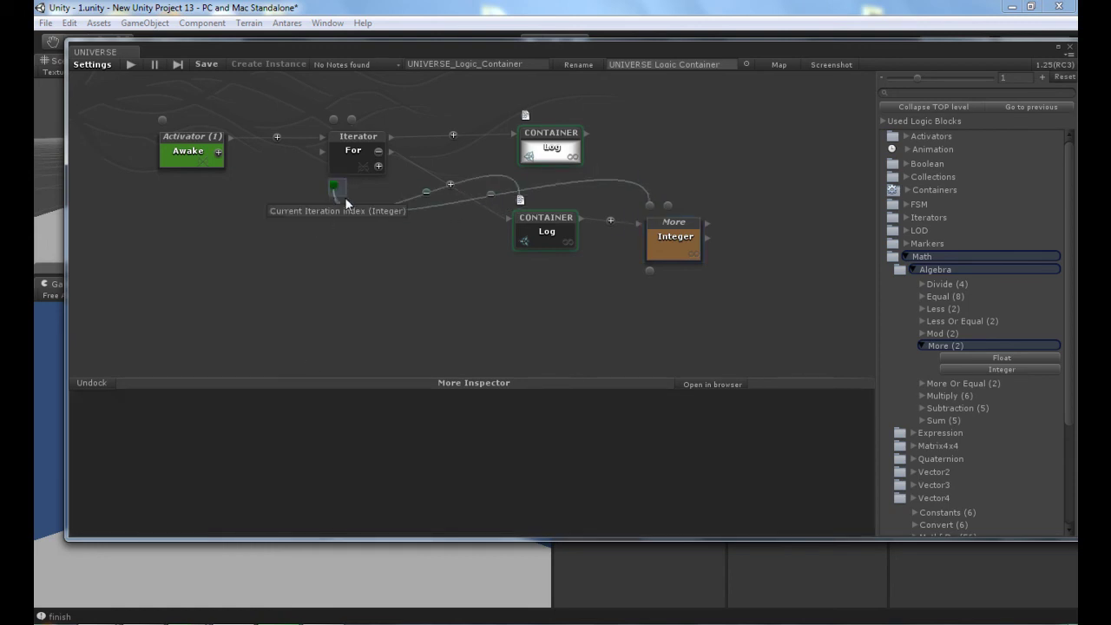
{"action": "mouse_move", "coordinate": [669, 206]}
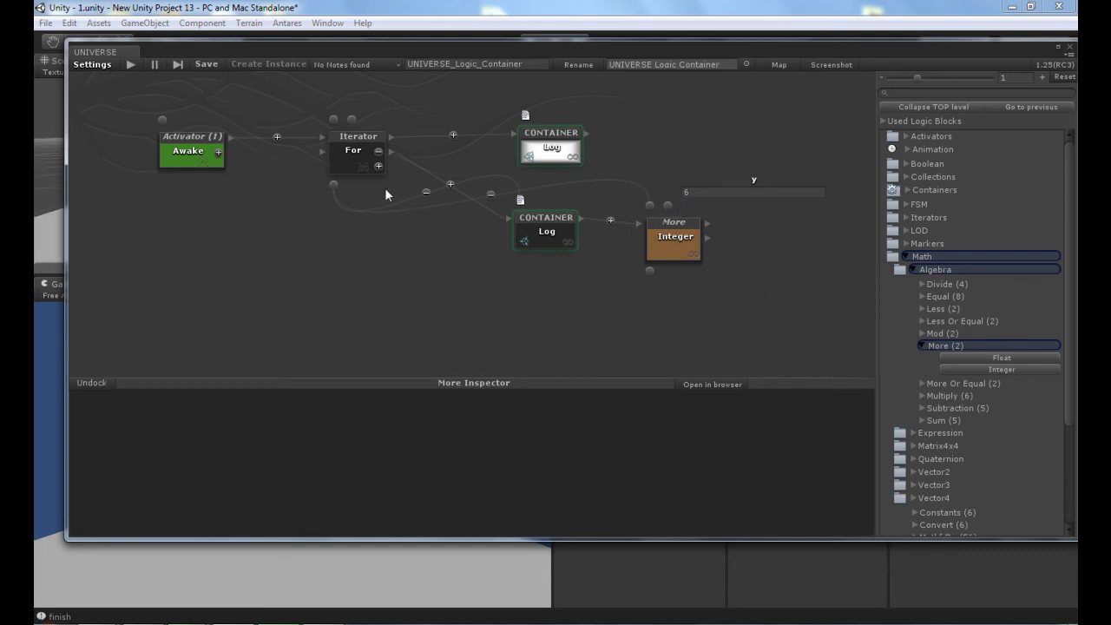
{"action": "left_click", "coordinate": [701, 226]}
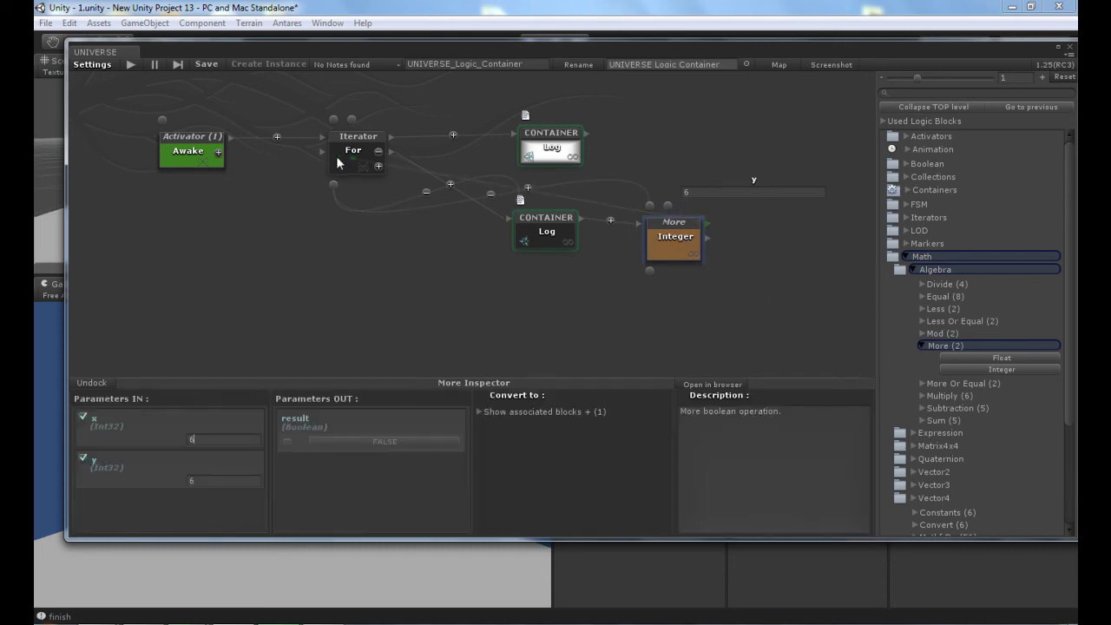
{"action": "left_click_drag", "start_coordinate": [338, 163], "coordinate": [321, 153]}
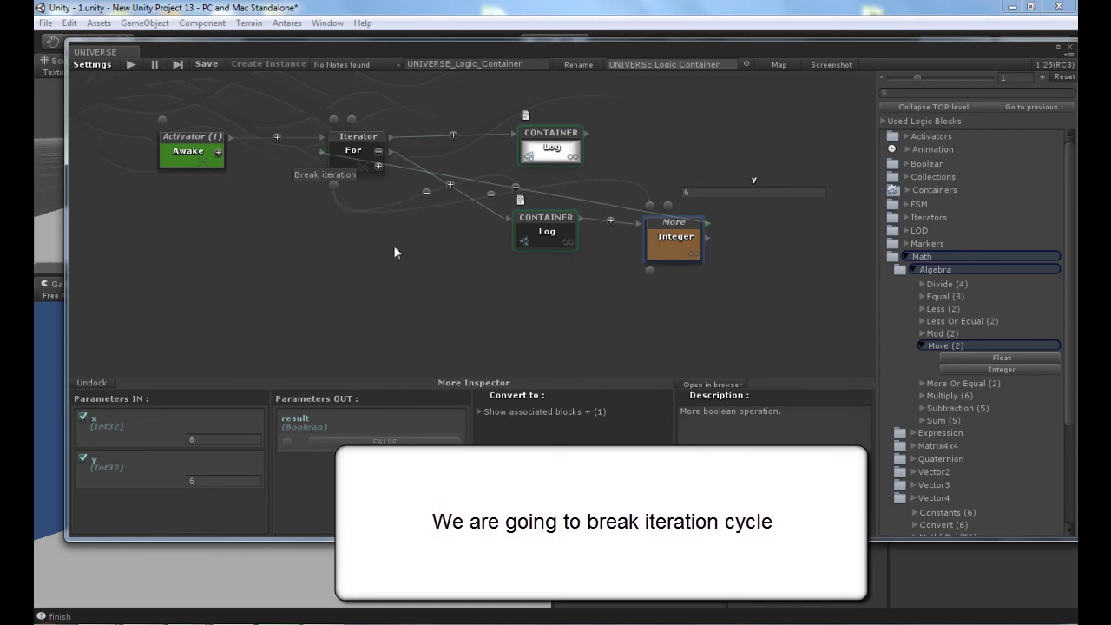
{"action": "left_click", "coordinate": [520, 279]}
Run the graph and check the Console output and the More block's inputs and result
{"action": "left_click", "coordinate": [129, 66]}
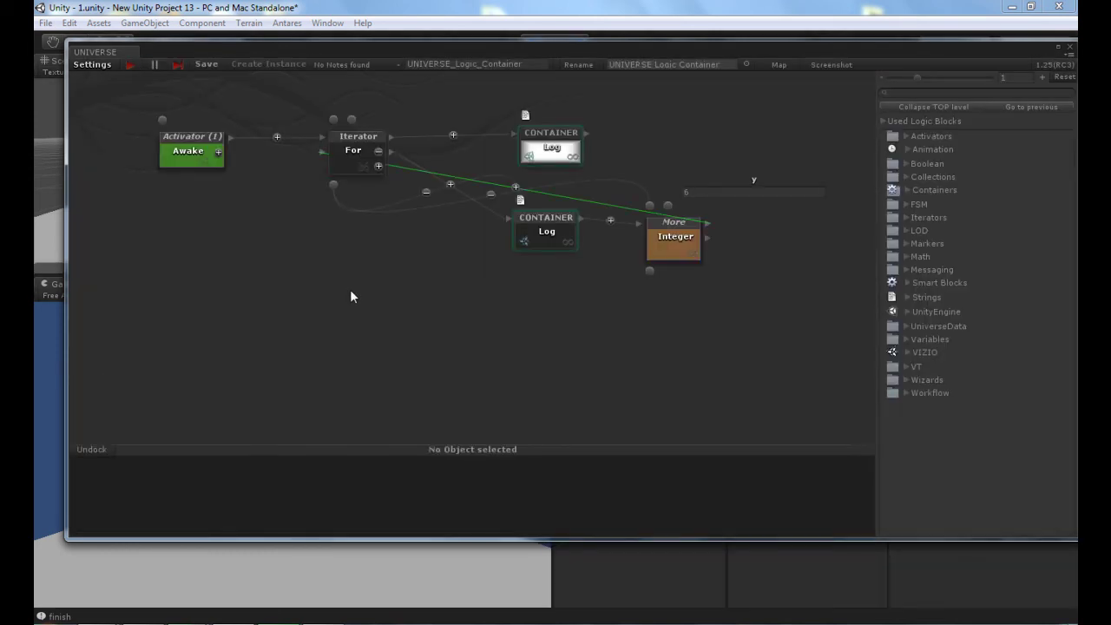
{"action": "left_click", "coordinate": [41, 616]}
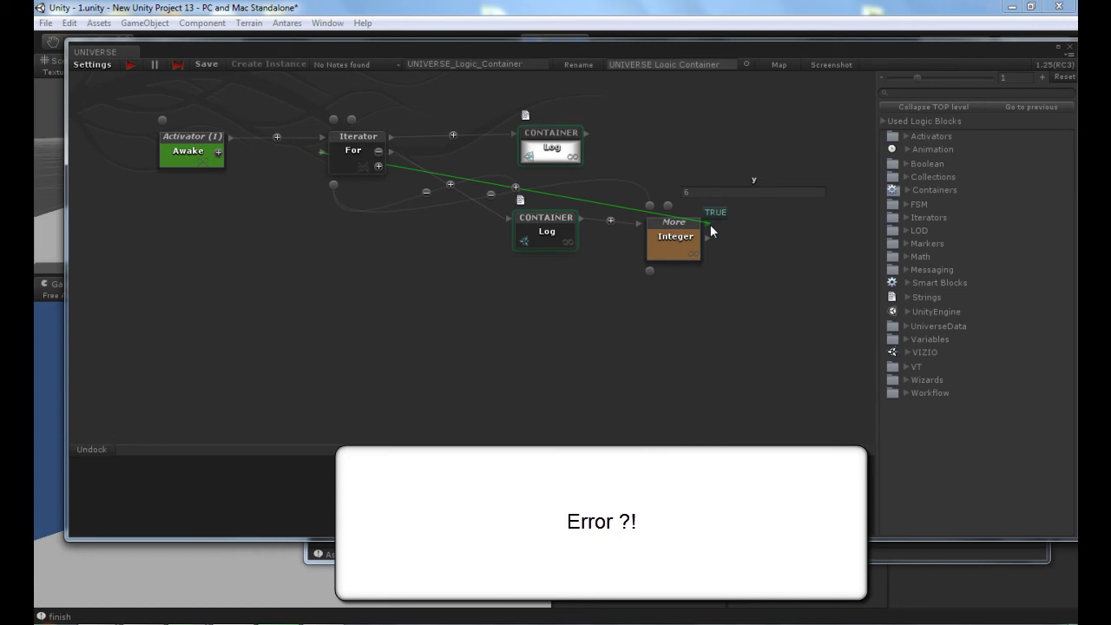
{"action": "left_click", "coordinate": [710, 224]}
{"action": "left_click", "coordinate": [661, 230]}
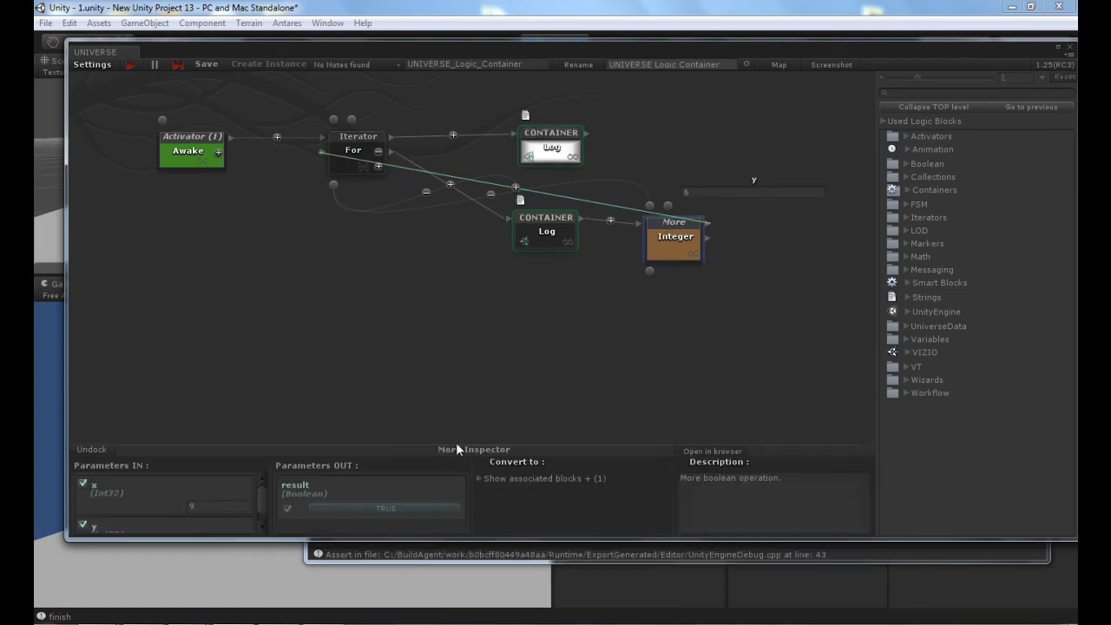
Confirm More shows y 6 giving TRUE, then make the break link wait 0 frames
{"action": "left_click_drag", "start_coordinate": [460, 441], "coordinate": [470, 388]}
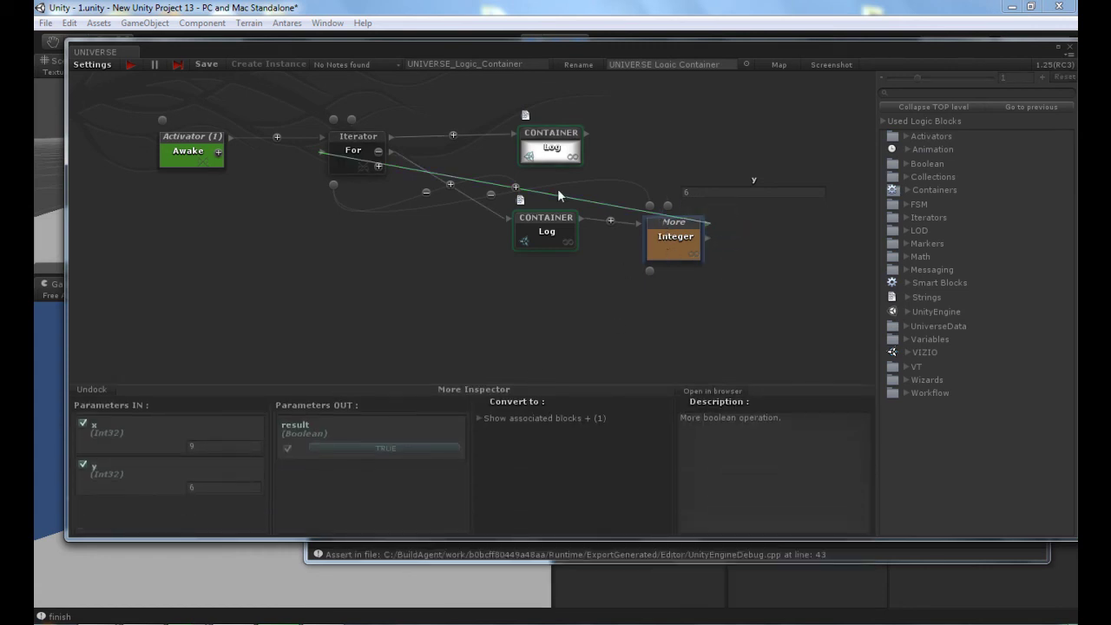
{"action": "left_click", "coordinate": [325, 250]}
{"action": "left_click", "coordinate": [517, 188]}
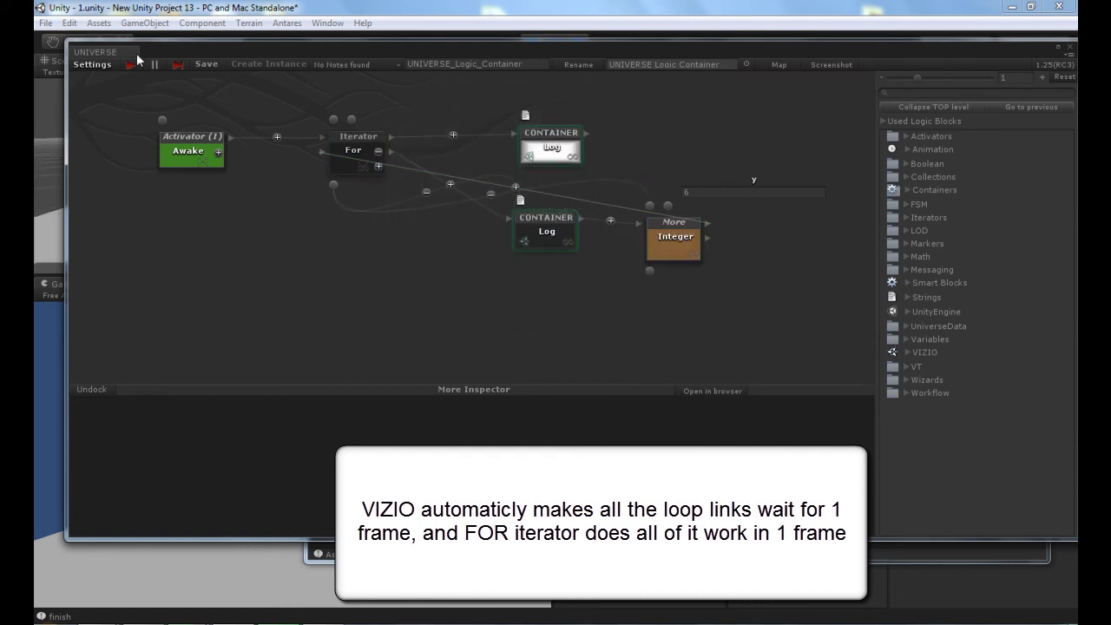
Save the graph, restart Play, and confirm the Console now logs 0 through 7 then 'finish'
{"action": "left_click", "coordinate": [197, 65]}
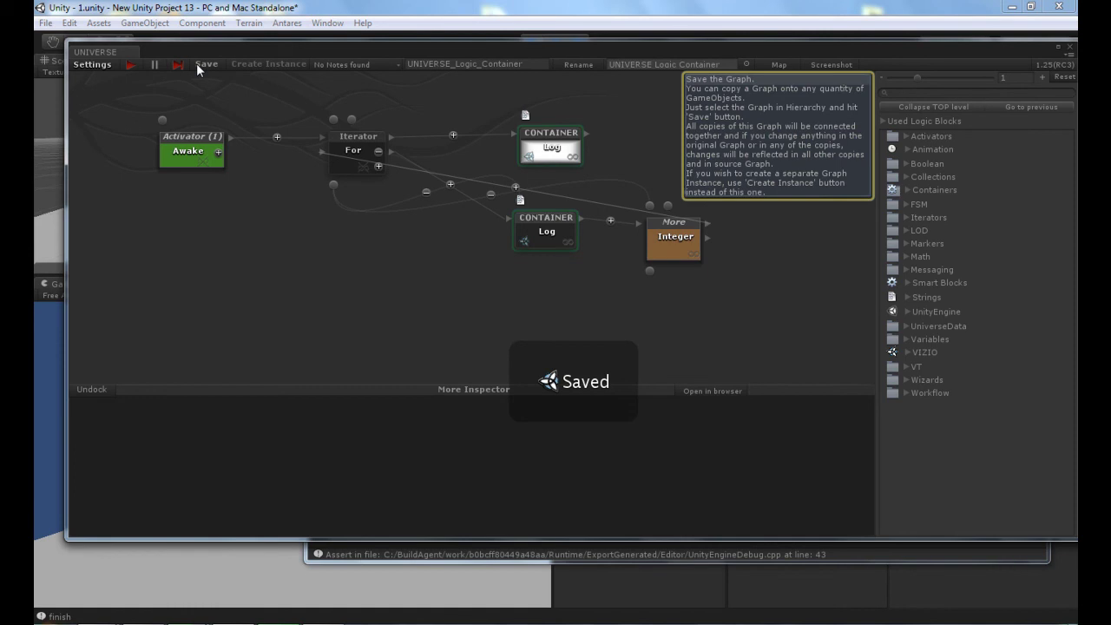
{"action": "left_click", "coordinate": [131, 66]}
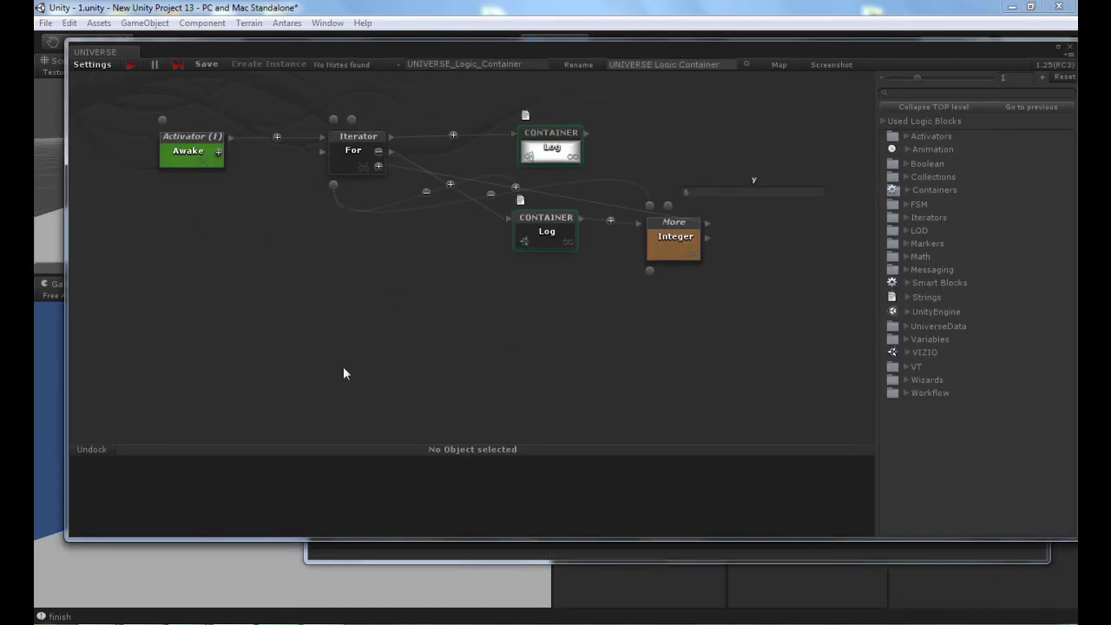
{"action": "left_click", "coordinate": [43, 615]}
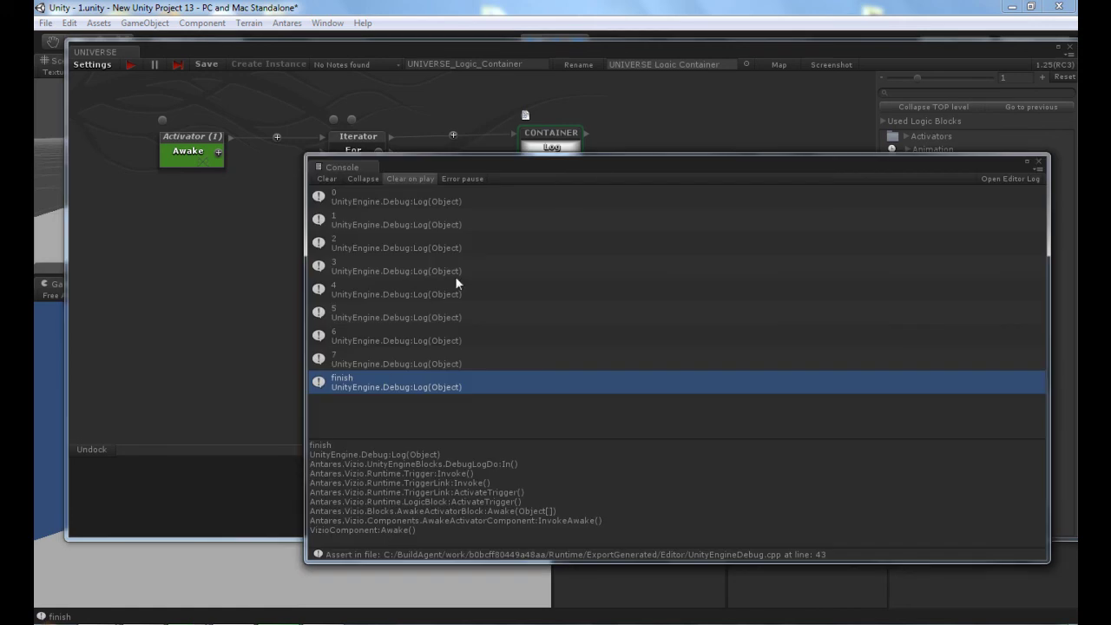
{"action": "left_click_drag", "start_coordinate": [600, 167], "coordinate": [599, 295]}
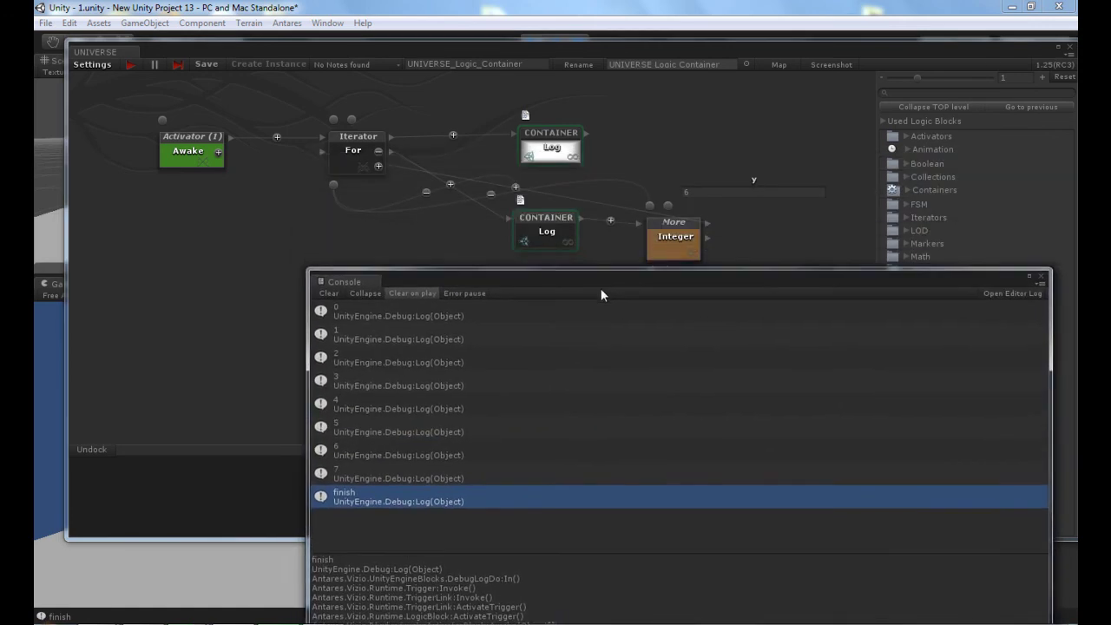